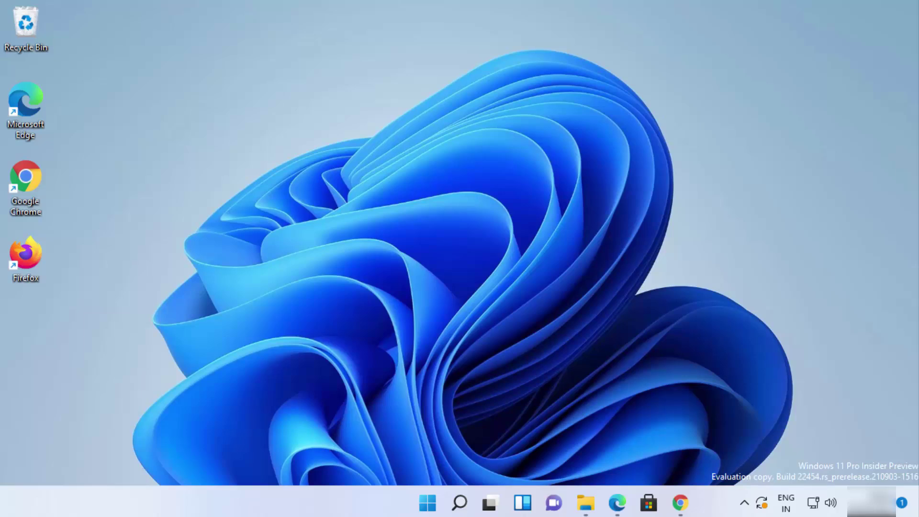
Step: Switch to Chrome and open the official Notepad++ downloads page from the search results
{"action": "left_click", "coordinate": [684, 506]}
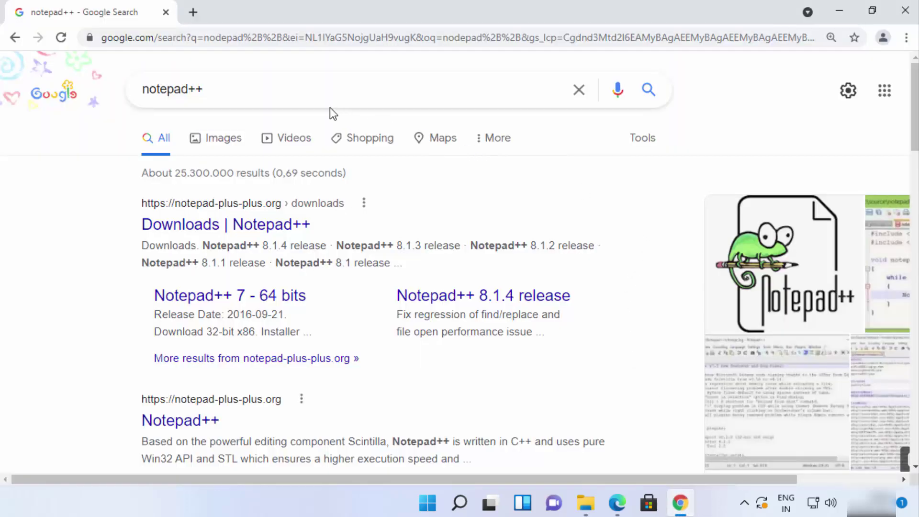
{"action": "left_click", "coordinate": [280, 89]}
{"action": "left_click", "coordinate": [721, 123]}
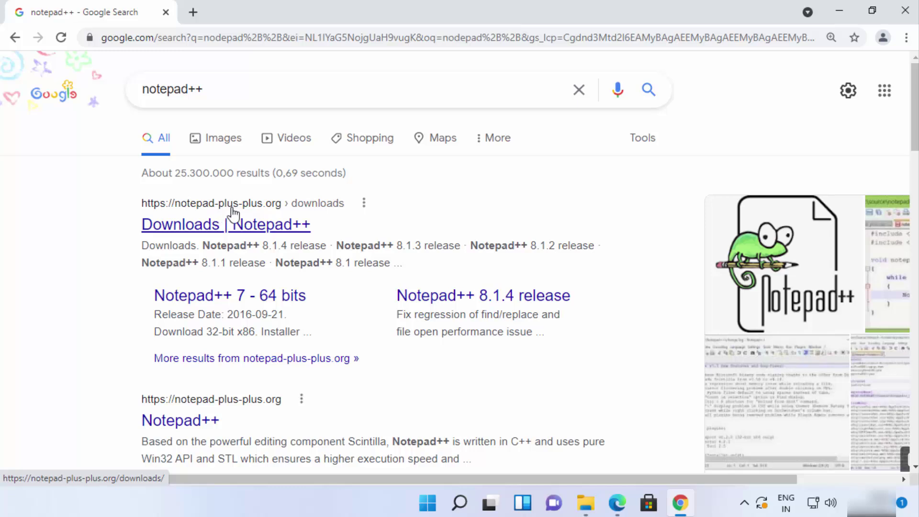
{"action": "left_click", "coordinate": [272, 228]}
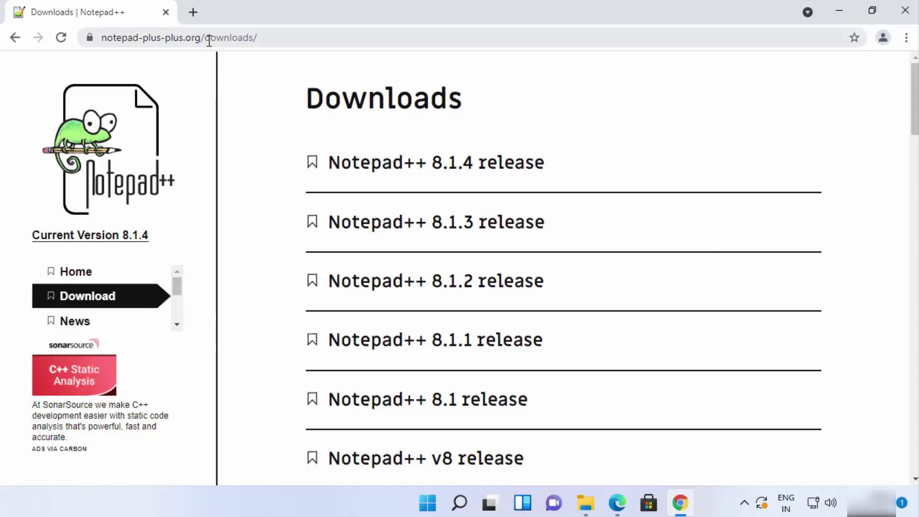
Step: Go to the Notepad++ home page, then open the current version's release page and review its download options
{"action": "left_click_drag", "start_coordinate": [205, 38], "coordinate": [253, 38]}
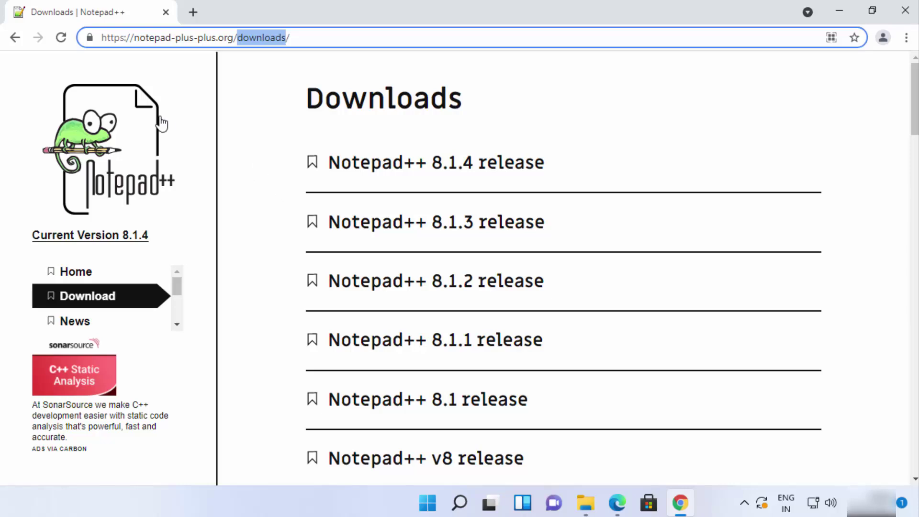
{"action": "left_click", "coordinate": [129, 106]}
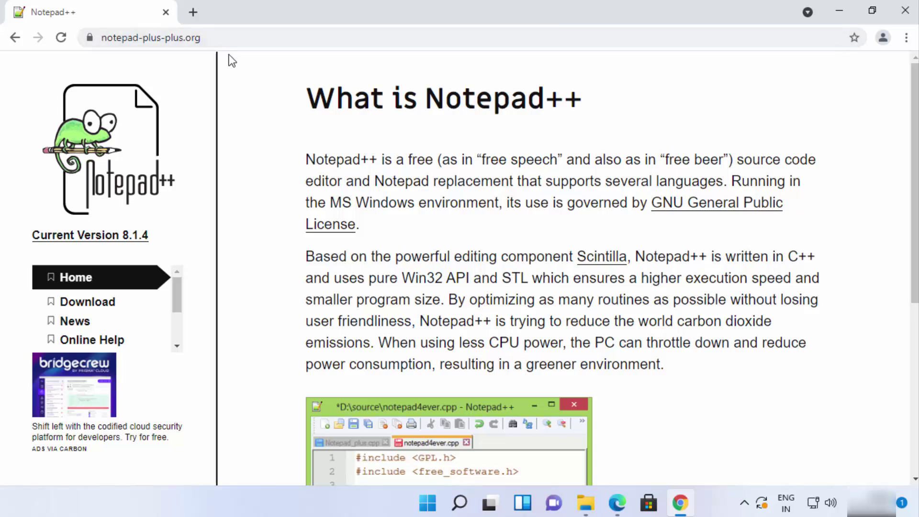
{"action": "left_click", "coordinate": [104, 242]}
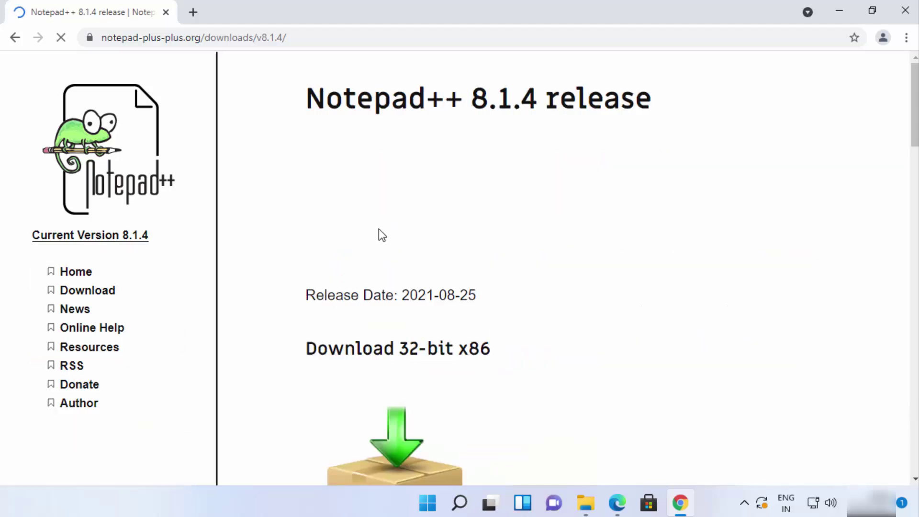
{"action": "scroll", "coordinate": [474, 244], "scroll_direction": "down", "scroll_amount": 1}
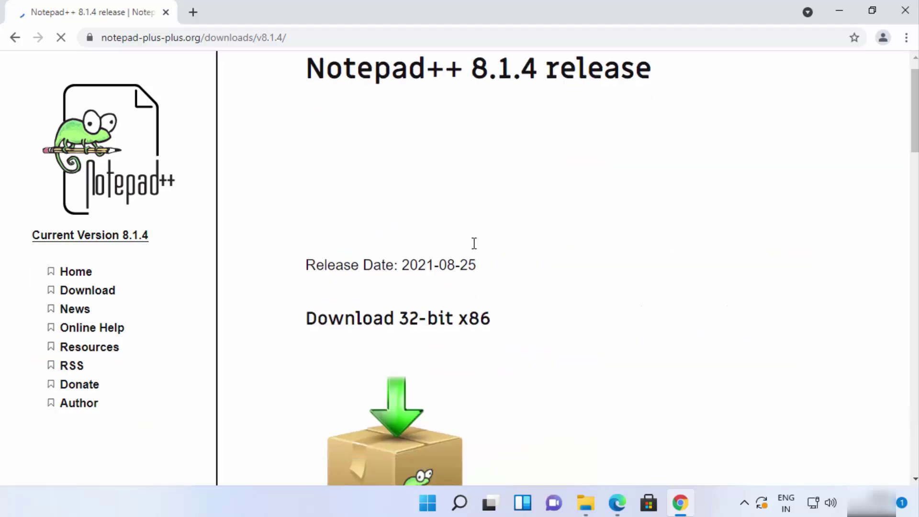
{"action": "scroll", "coordinate": [474, 243], "scroll_direction": "down", "scroll_amount": 4}
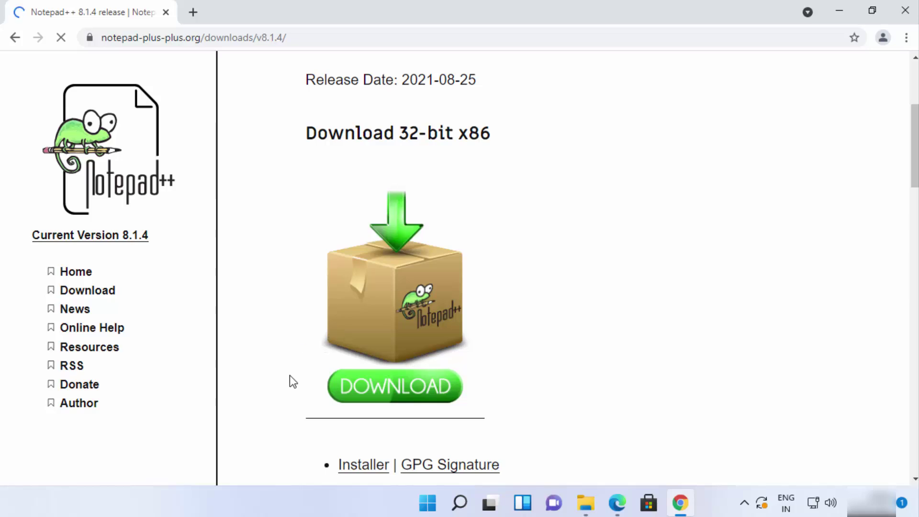
{"action": "scroll", "coordinate": [290, 375], "scroll_direction": "down", "scroll_amount": 5}
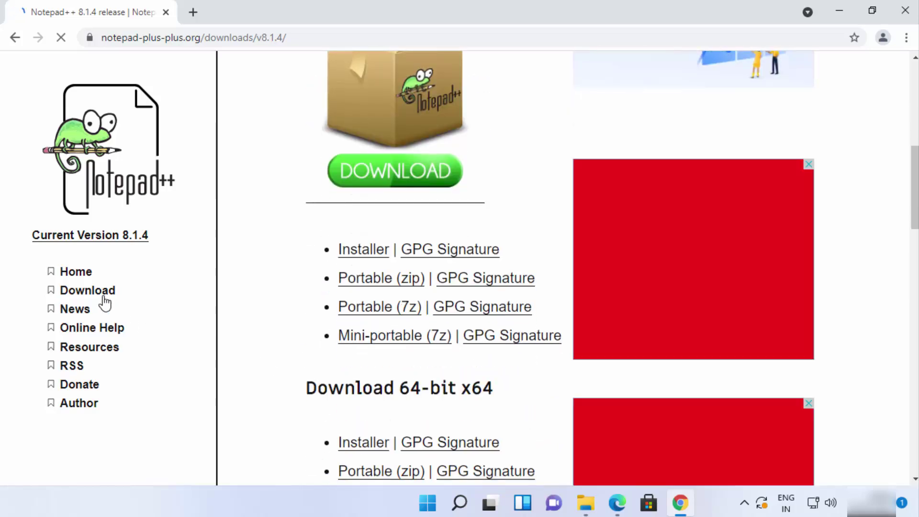
Step: Open the Notepad++ 8.1.4 release from the site's downloads list and download its 64-bit x64 installer
{"action": "left_click", "coordinate": [104, 298]}
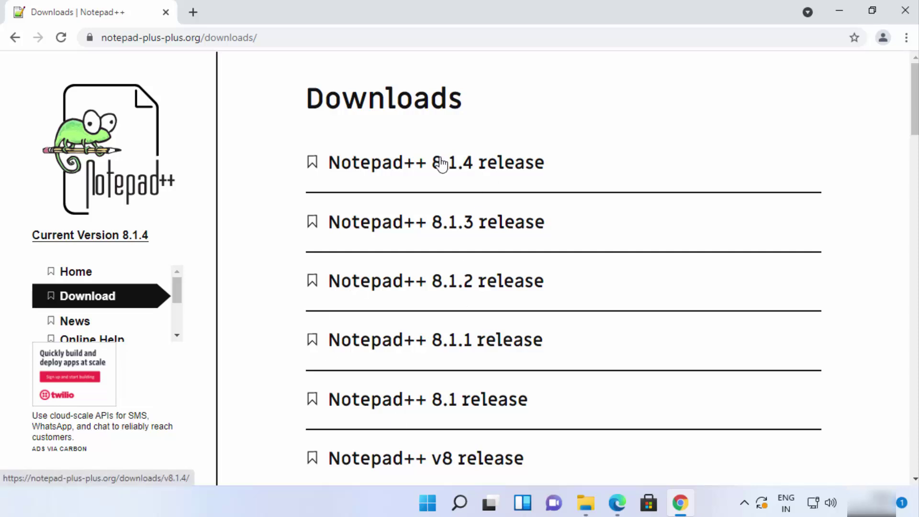
{"action": "left_click", "coordinate": [410, 167]}
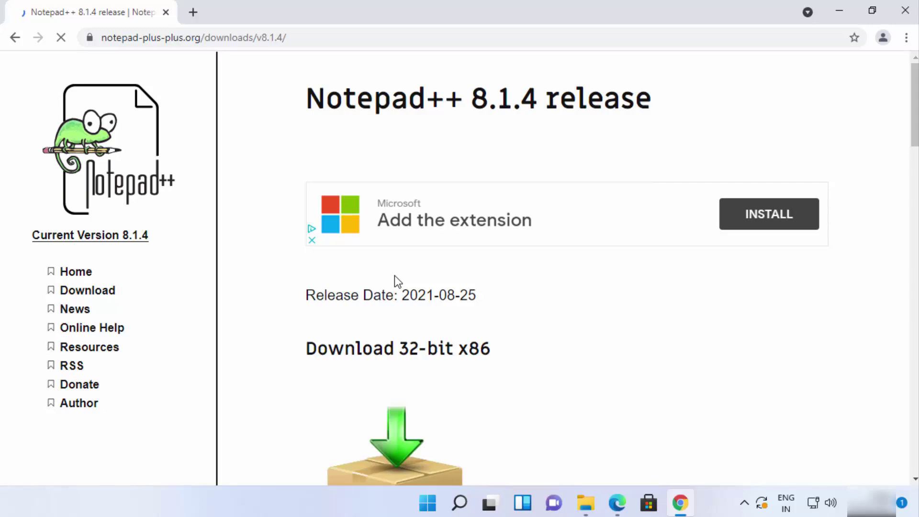
{"action": "scroll", "coordinate": [394, 275], "scroll_direction": "down", "scroll_amount": 9}
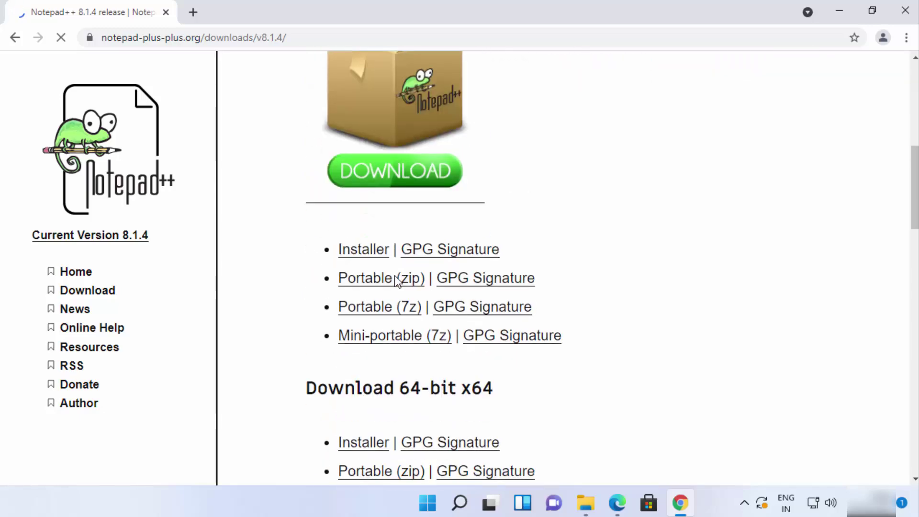
{"action": "scroll", "coordinate": [396, 281], "scroll_direction": "down", "scroll_amount": 3}
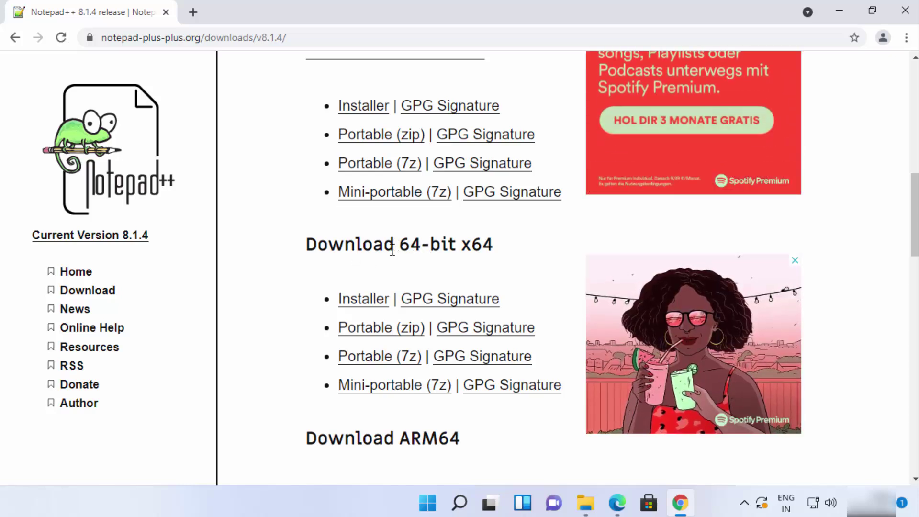
{"action": "left_click", "coordinate": [360, 302]}
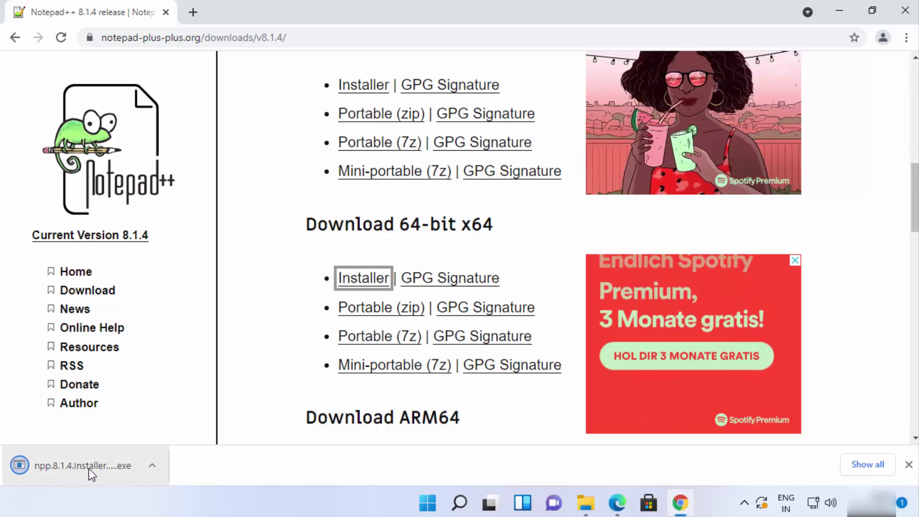
Step: Run the downloaded Notepad++ installer, minimize the browser, and allow the installer to make changes to the device
{"action": "left_click", "coordinate": [88, 469]}
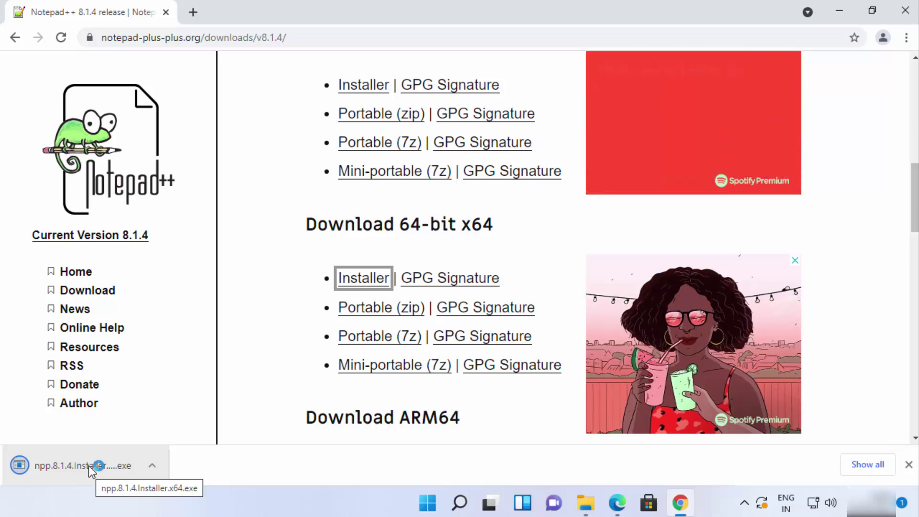
{"action": "left_click", "coordinate": [841, 13]}
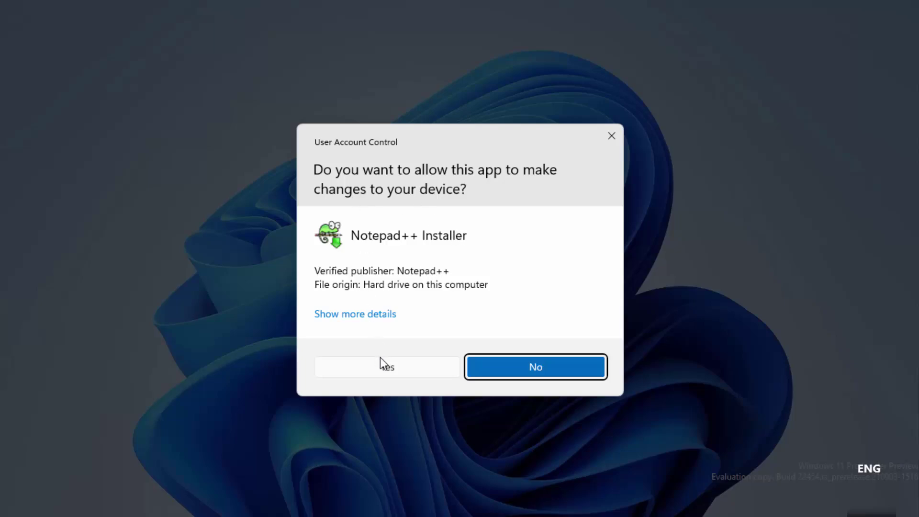
{"action": "left_click", "coordinate": [386, 369]}
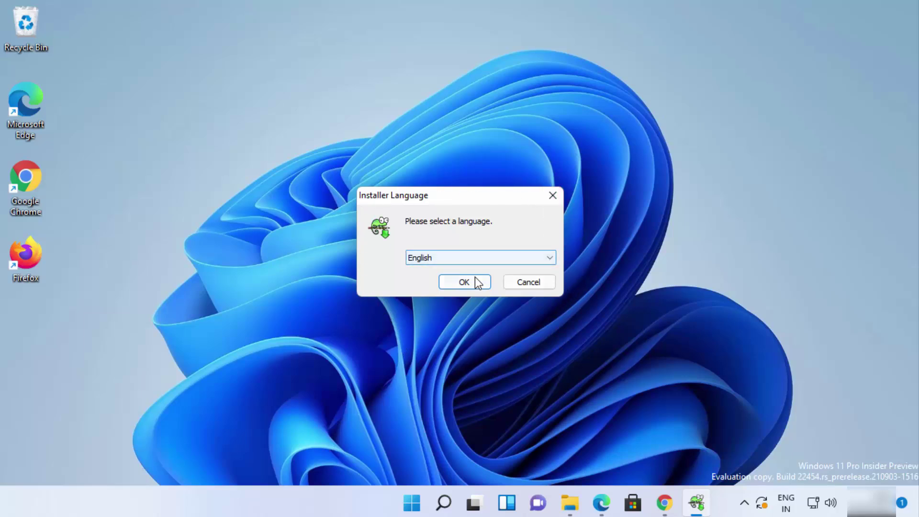
Step: Choose English as the installer language and confirm it
{"action": "left_click", "coordinate": [456, 263]}
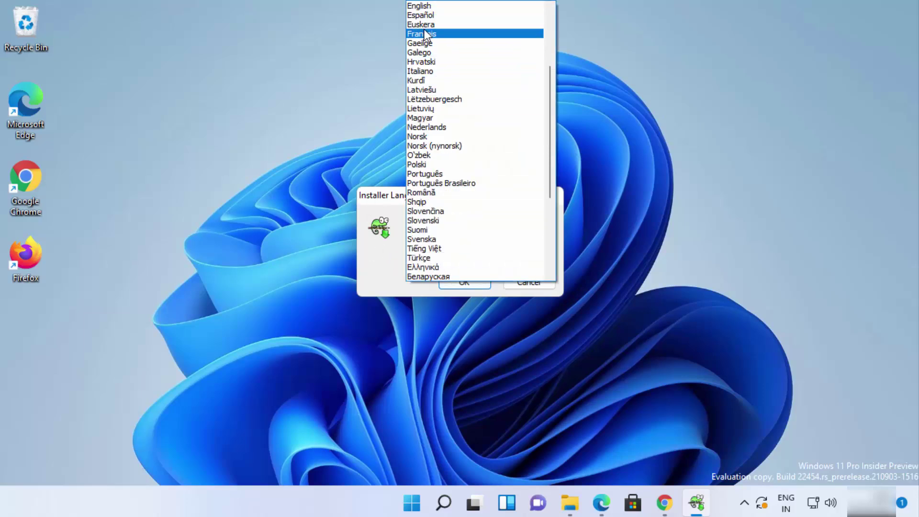
{"action": "left_click", "coordinate": [417, 5]}
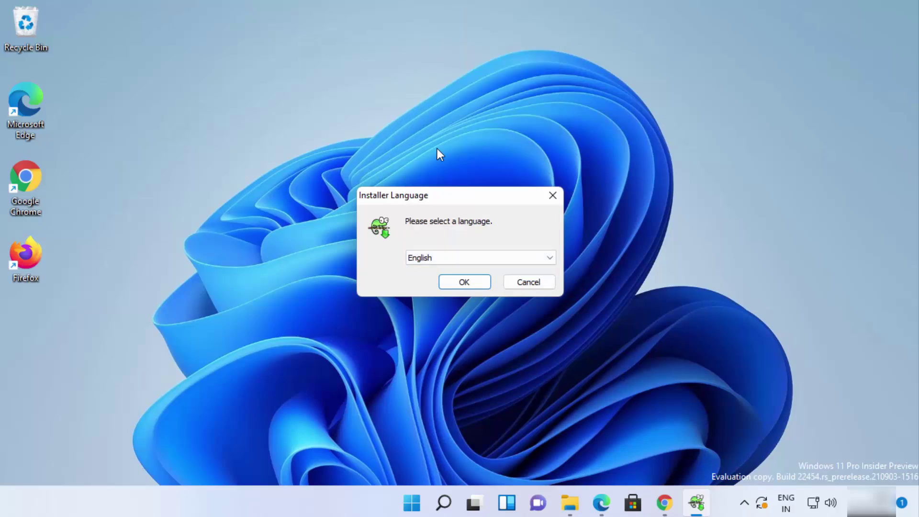
{"action": "left_click", "coordinate": [470, 284]}
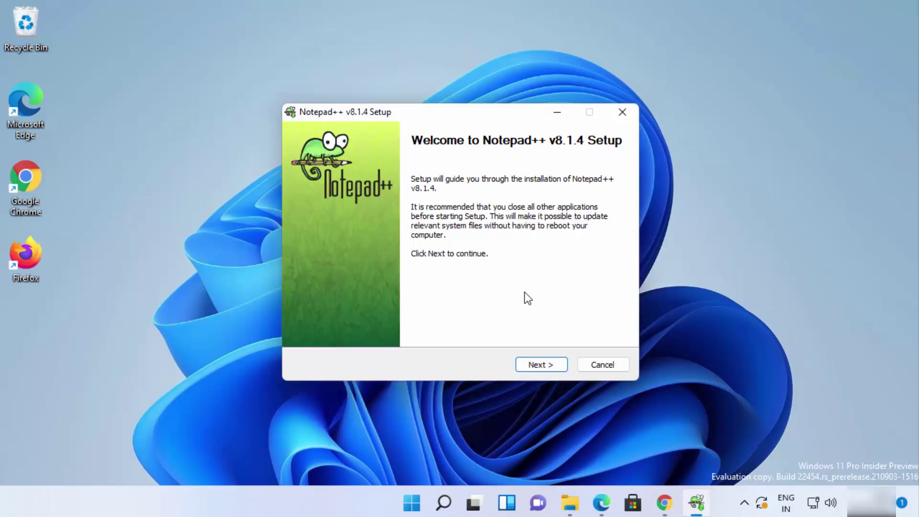
Step: Proceed past the setup welcome page, read through the license agreement to its end, and accept it
{"action": "left_click", "coordinate": [525, 368]}
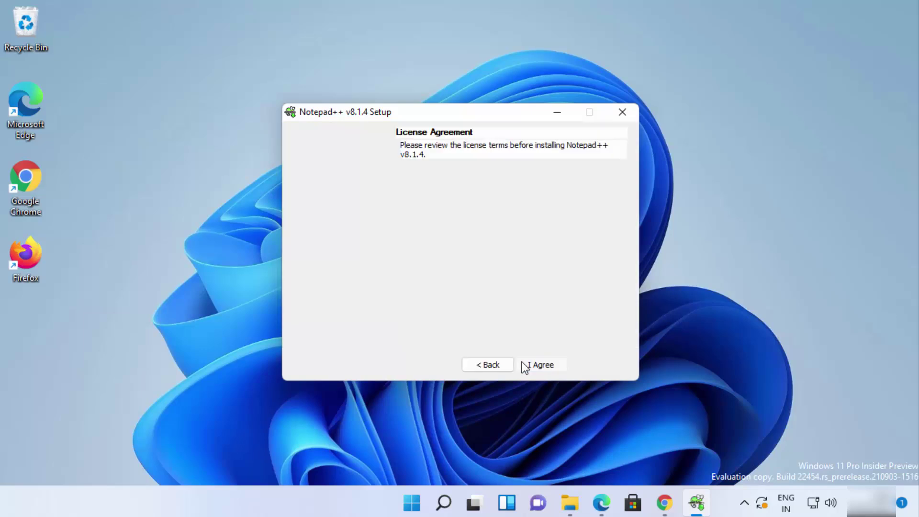
{"action": "left_click", "coordinate": [500, 366]}
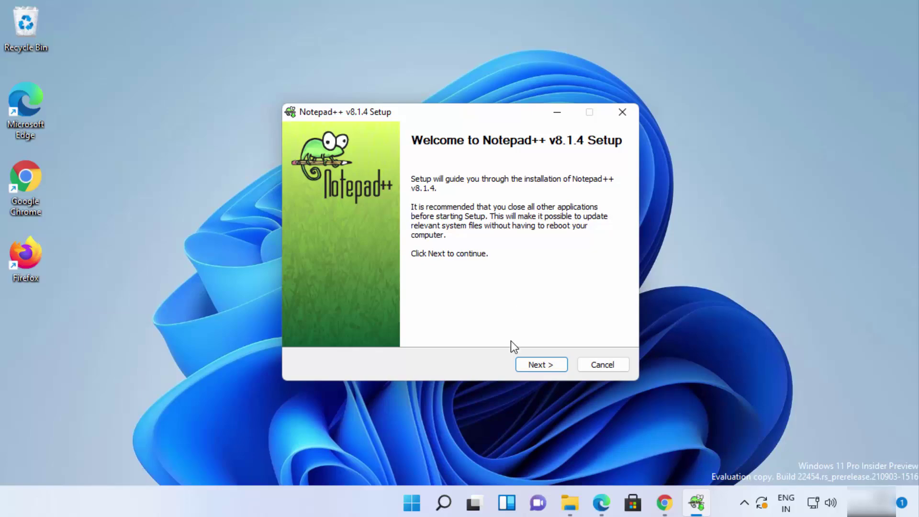
{"action": "left_click", "coordinate": [525, 365]}
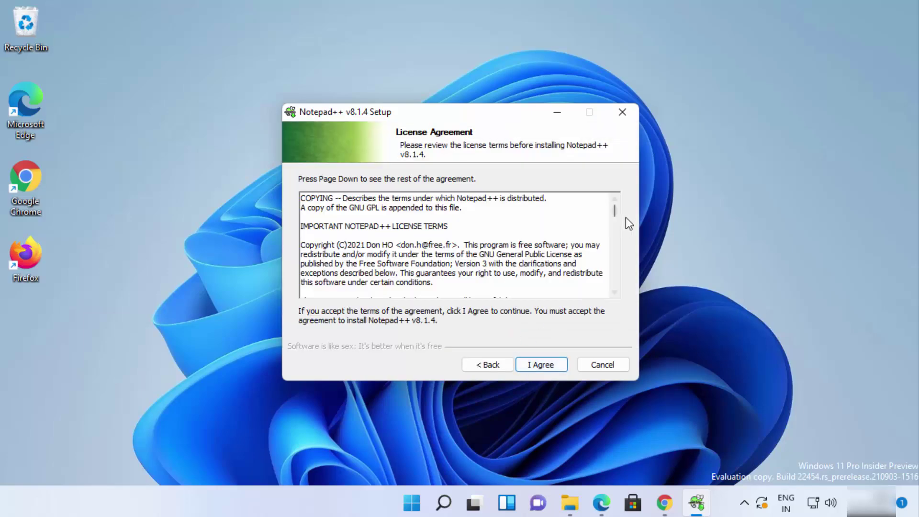
{"action": "left_click_drag", "start_coordinate": [616, 211], "coordinate": [616, 283]}
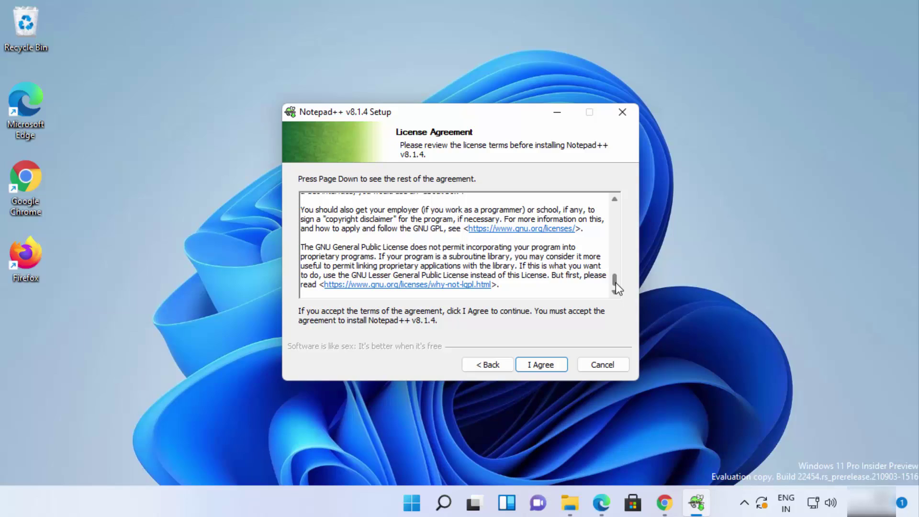
{"action": "left_click", "coordinate": [531, 366]}
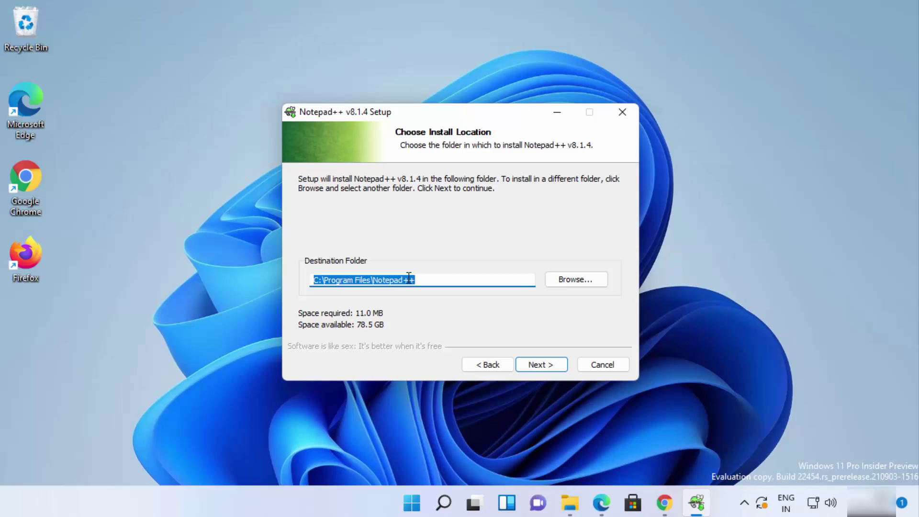
Step: Install Notepad++ in C:\Program Files\Notepad++ with the preselected components and a desktop shortcut
{"action": "left_click", "coordinate": [527, 365]}
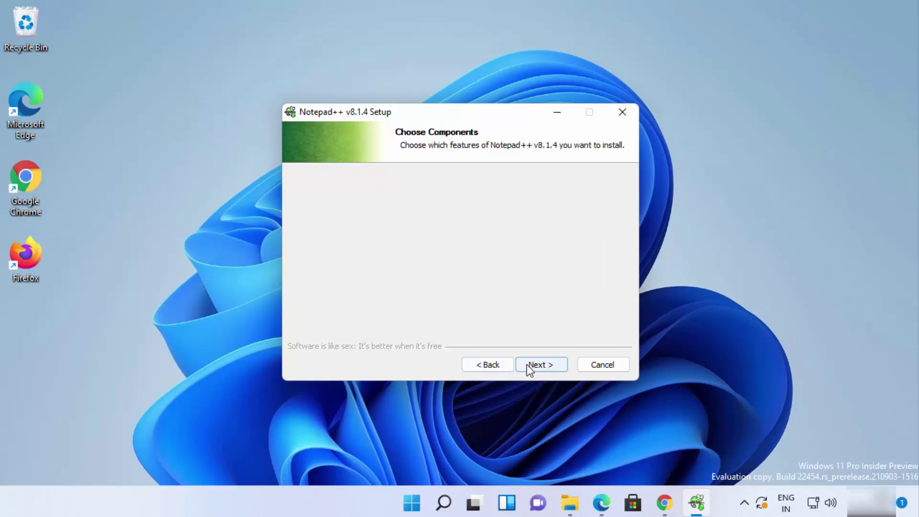
{"action": "scroll", "coordinate": [538, 275], "scroll_direction": "down", "scroll_amount": 1}
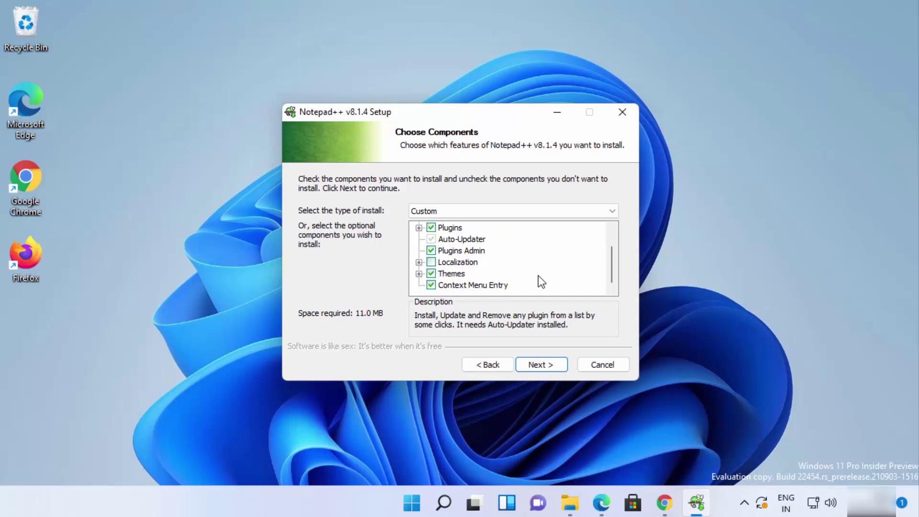
{"action": "left_click", "coordinate": [536, 363]}
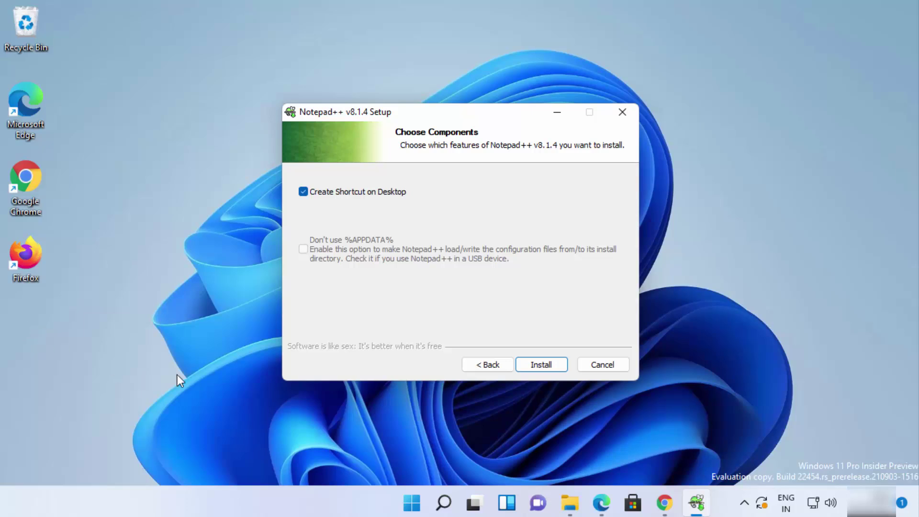
{"action": "left_click", "coordinate": [536, 366]}
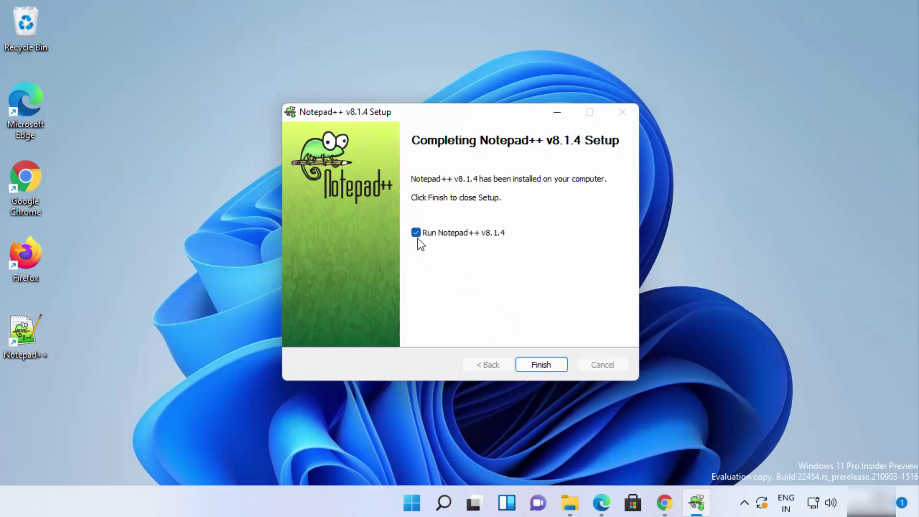
Step: Finish the setup with Run Notepad++ v8.1.4 enabled, dismiss the stylers.xml message, and maximize the editor window
{"action": "left_click", "coordinate": [537, 365]}
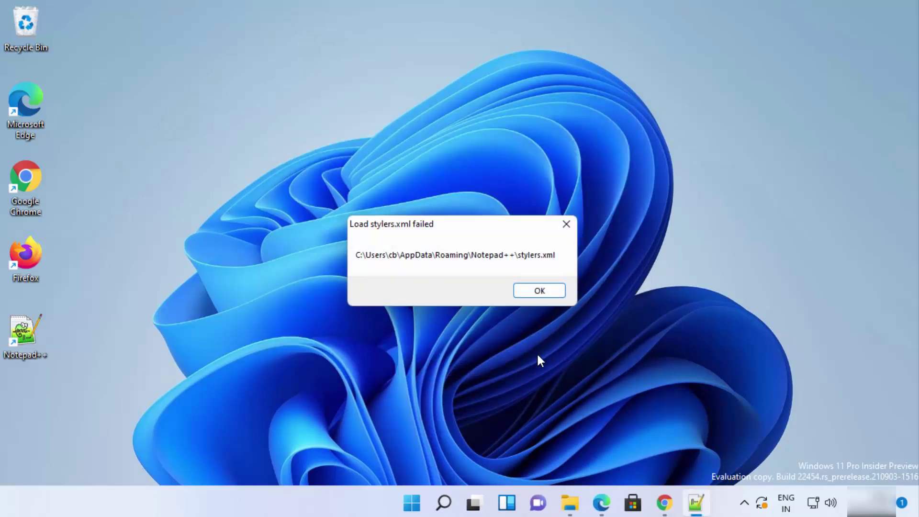
{"action": "key", "text": "Return"}
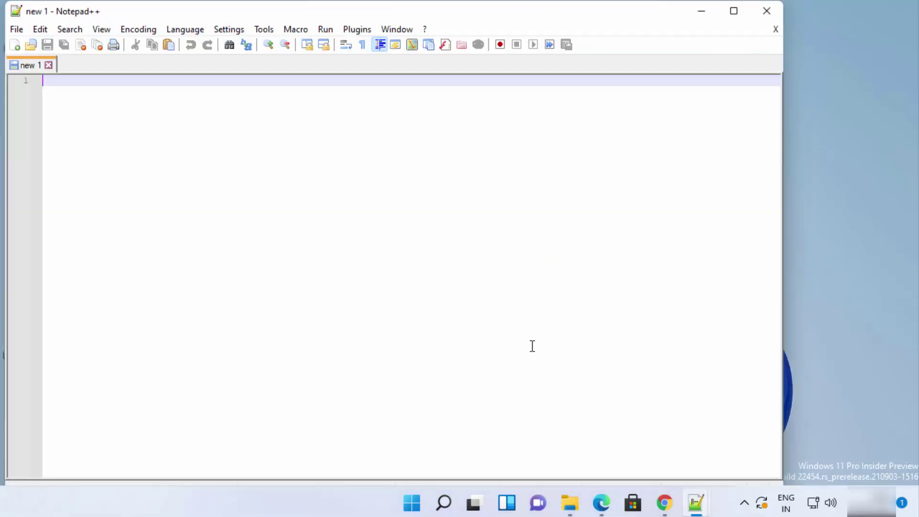
{"action": "left_click", "coordinate": [735, 19]}
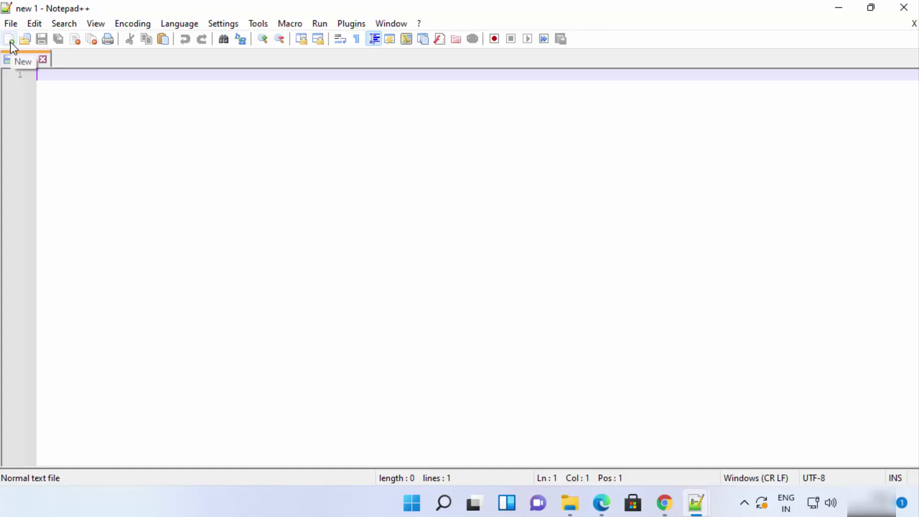
{"action": "left_click", "coordinate": [10, 26]}
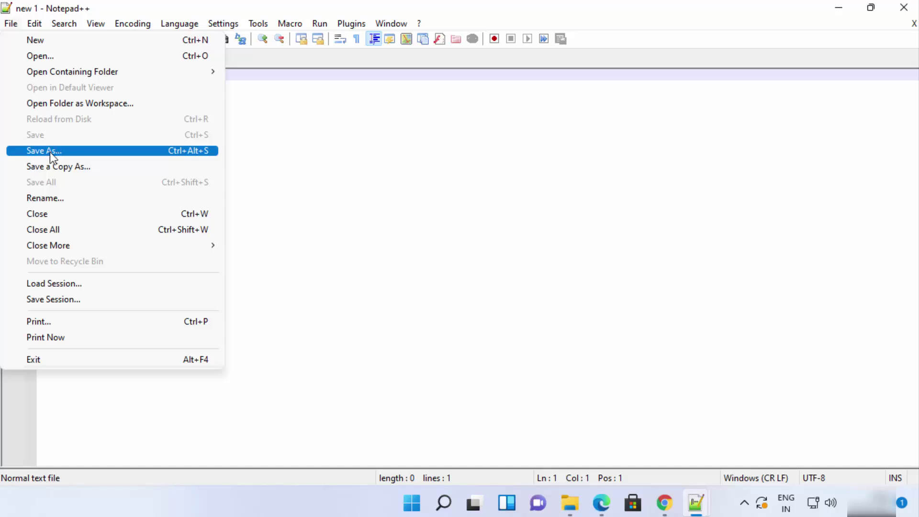
{"action": "left_click", "coordinate": [285, 110]}
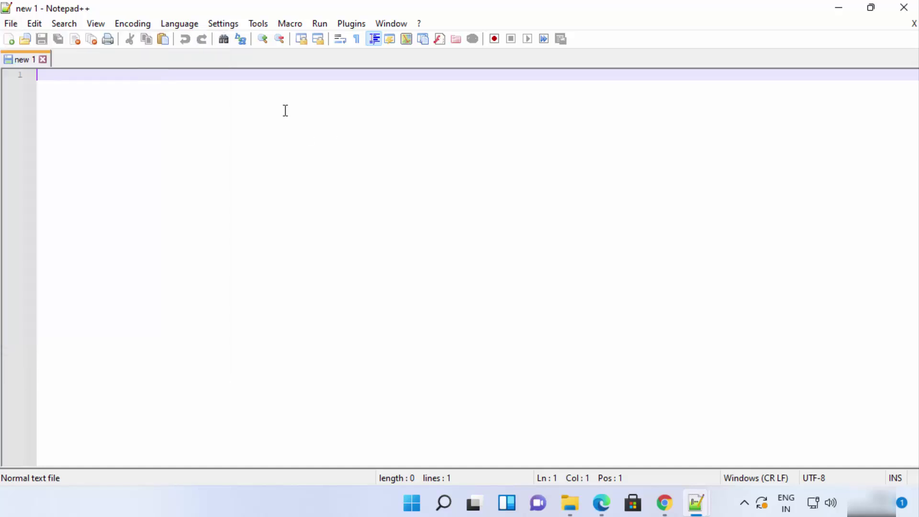
{"action": "left_click", "coordinate": [187, 22]}
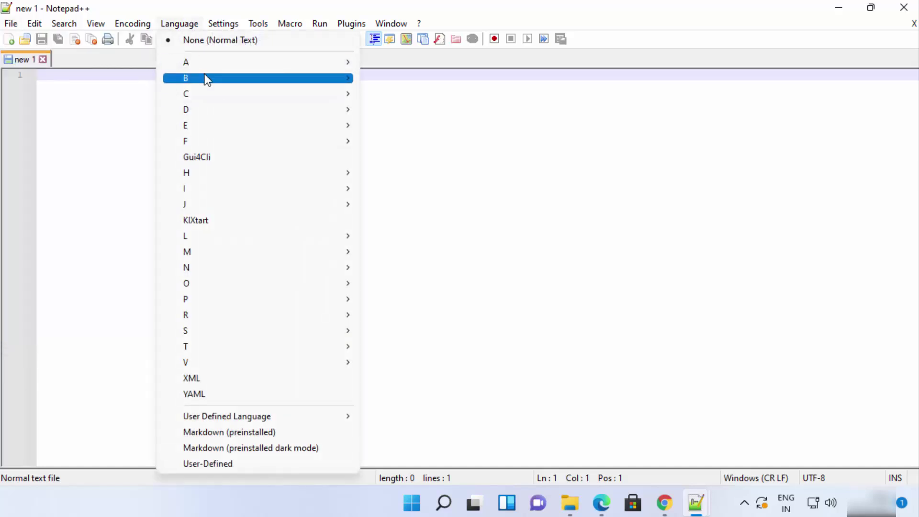
Step: Examine the available syntax languages, MD5 and SHA-256 tools, text encodings, and the file, editing and window commands without applying any
{"action": "mouse_move", "coordinate": [357, 94]}
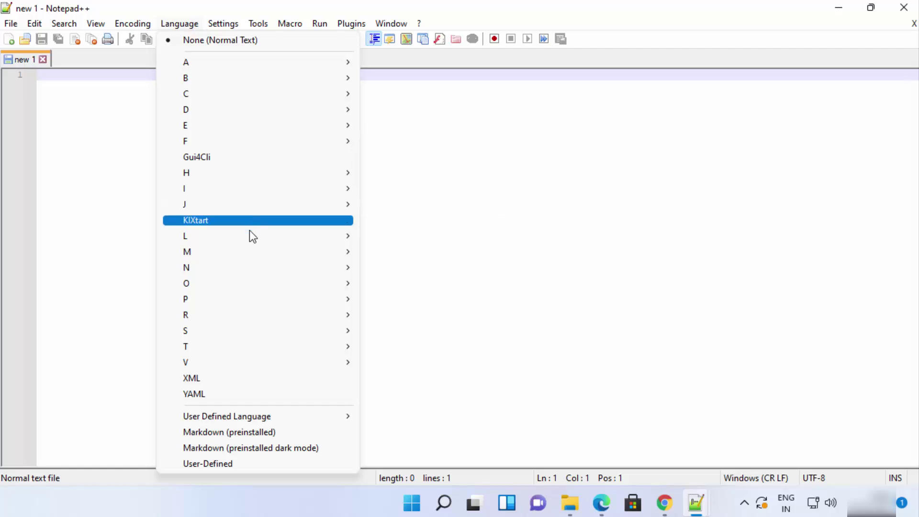
{"action": "mouse_move", "coordinate": [263, 301]}
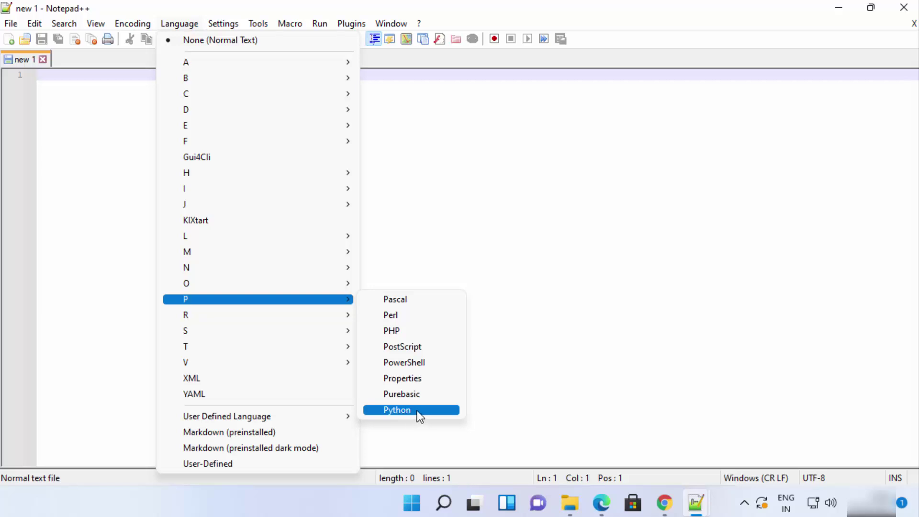
{"action": "mouse_move", "coordinate": [249, 23]}
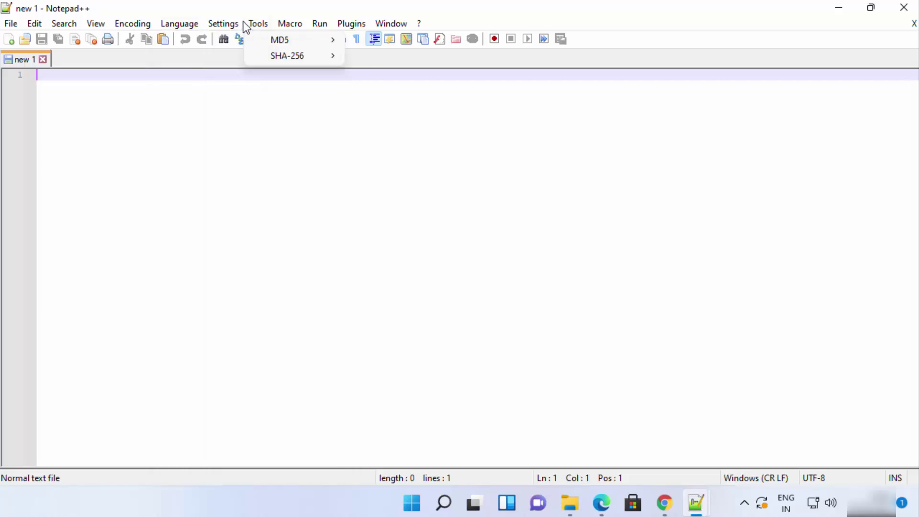
{"action": "mouse_move", "coordinate": [300, 40]}
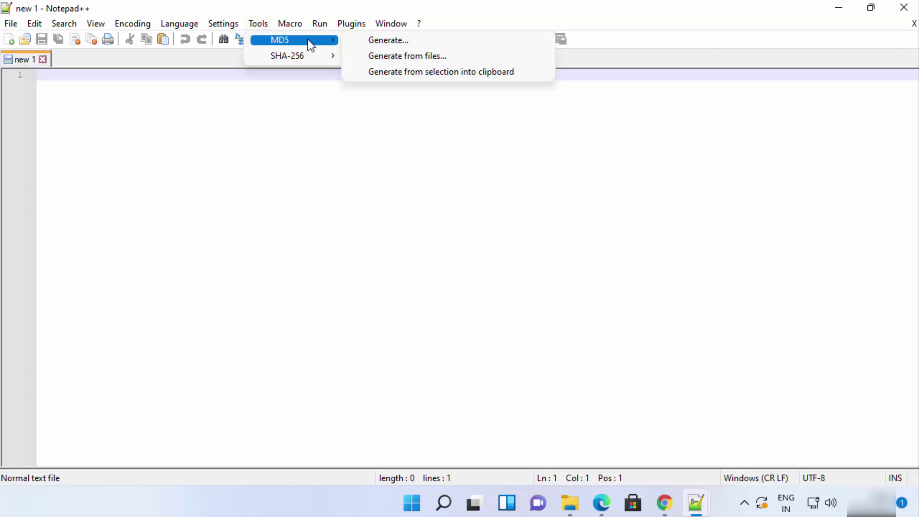
{"action": "mouse_move", "coordinate": [311, 54]}
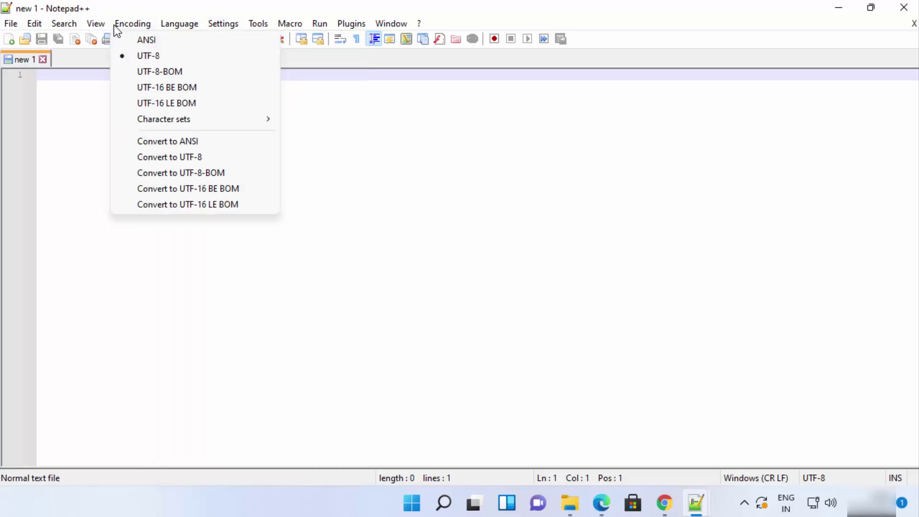
{"action": "mouse_move", "coordinate": [100, 24]}
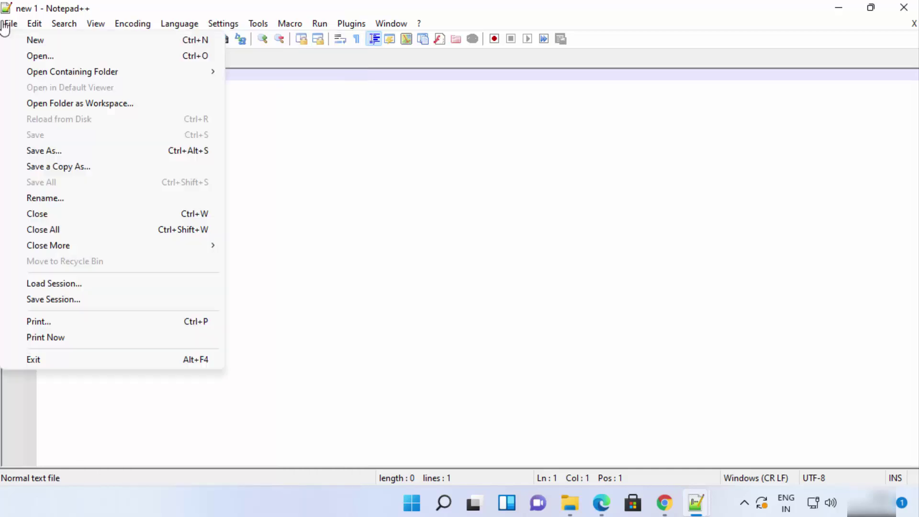
{"action": "mouse_move", "coordinate": [65, 27]}
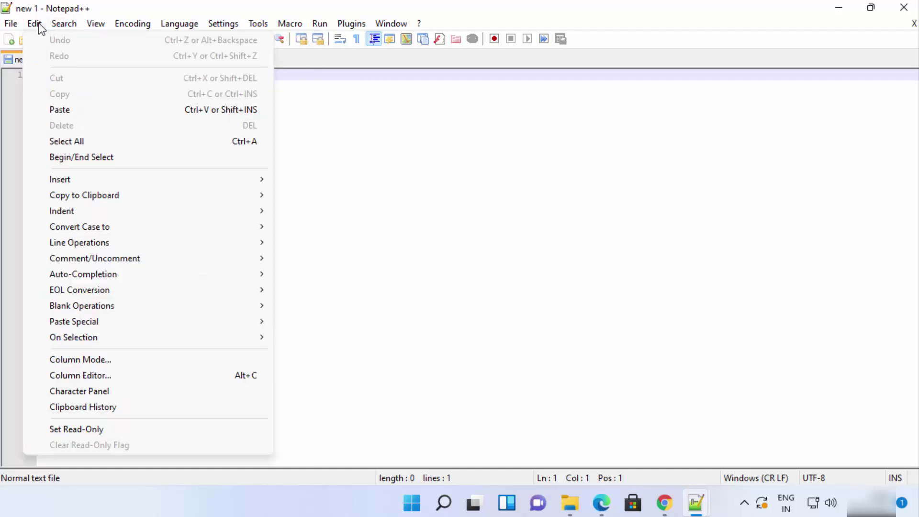
{"action": "mouse_move", "coordinate": [376, 25]}
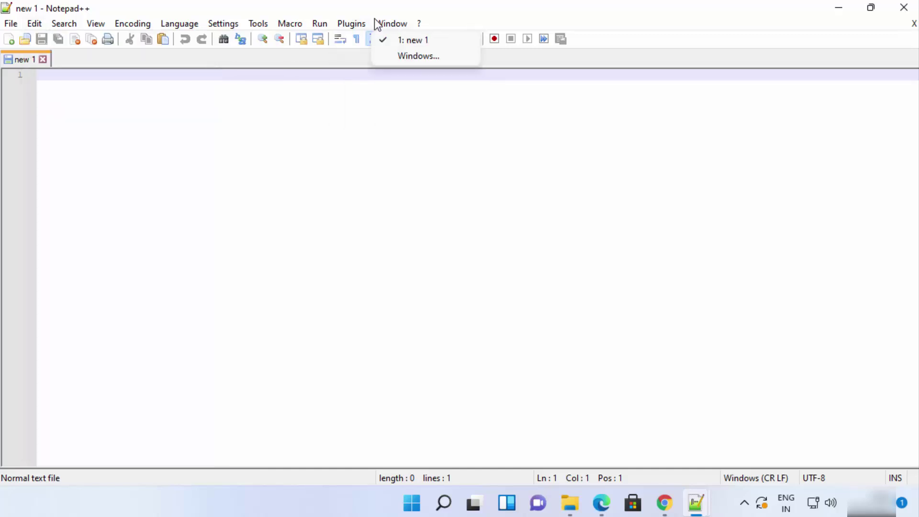
{"action": "left_click", "coordinate": [275, 160]}
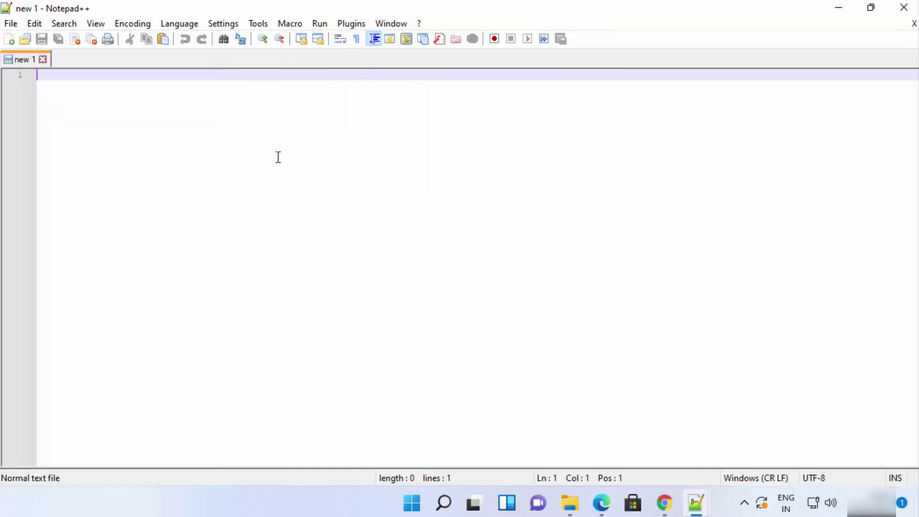